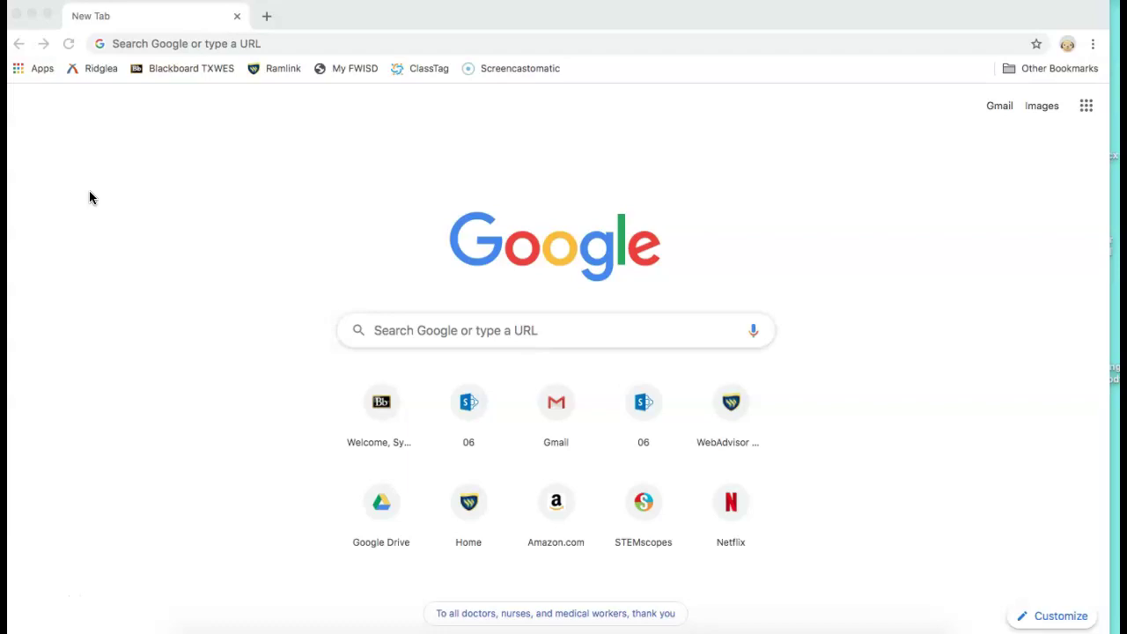
Go to office.com and open the 'Office 365 Login | Microsoft Office' suggestion
click(178, 44)
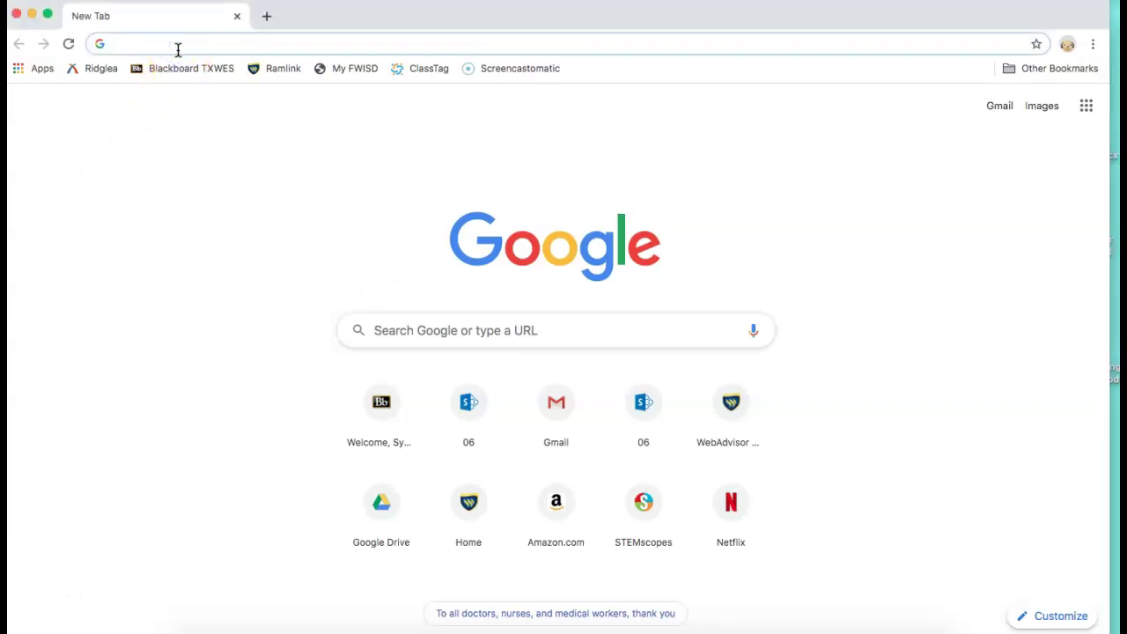
text(office.com)
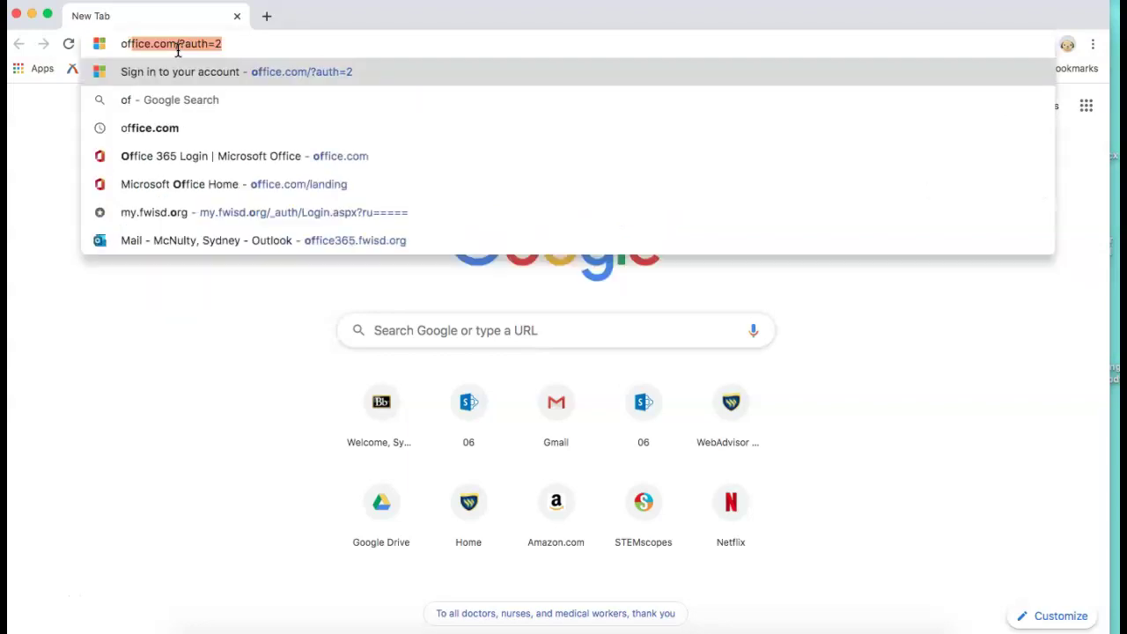
click(182, 71)
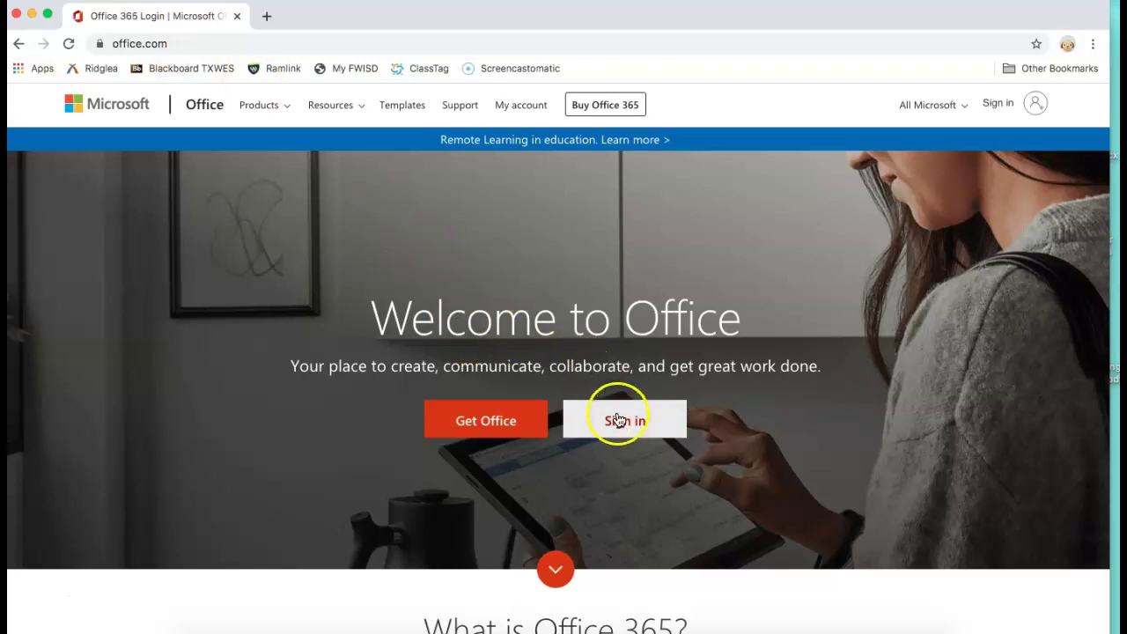
Start Office sign-in and enter the student's school e-mail, fixing a stray character
click(620, 420)
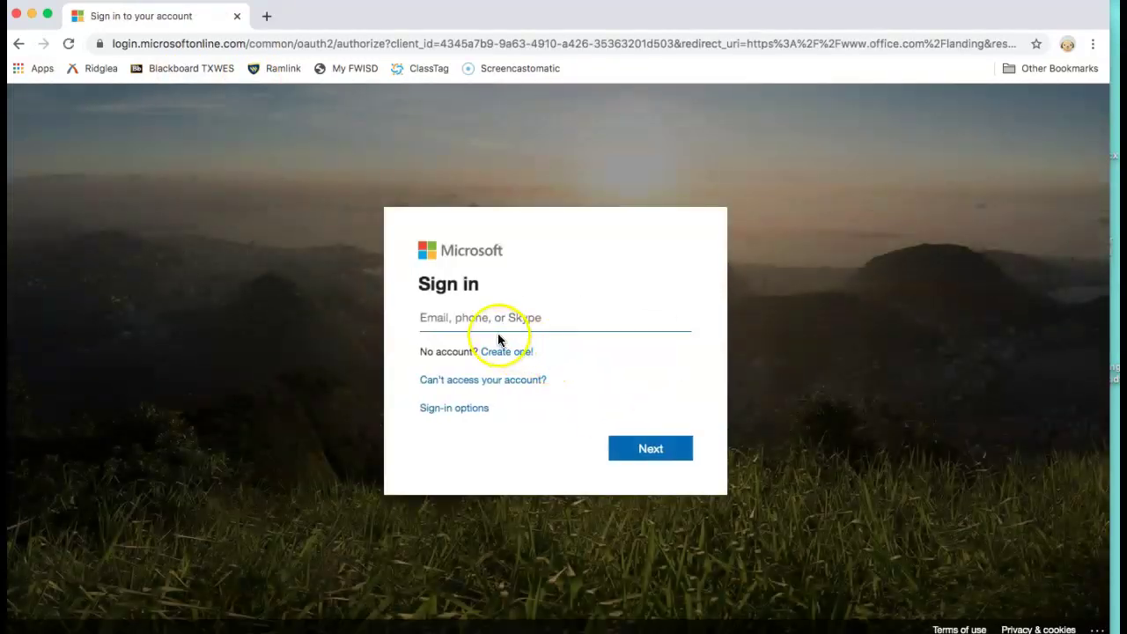
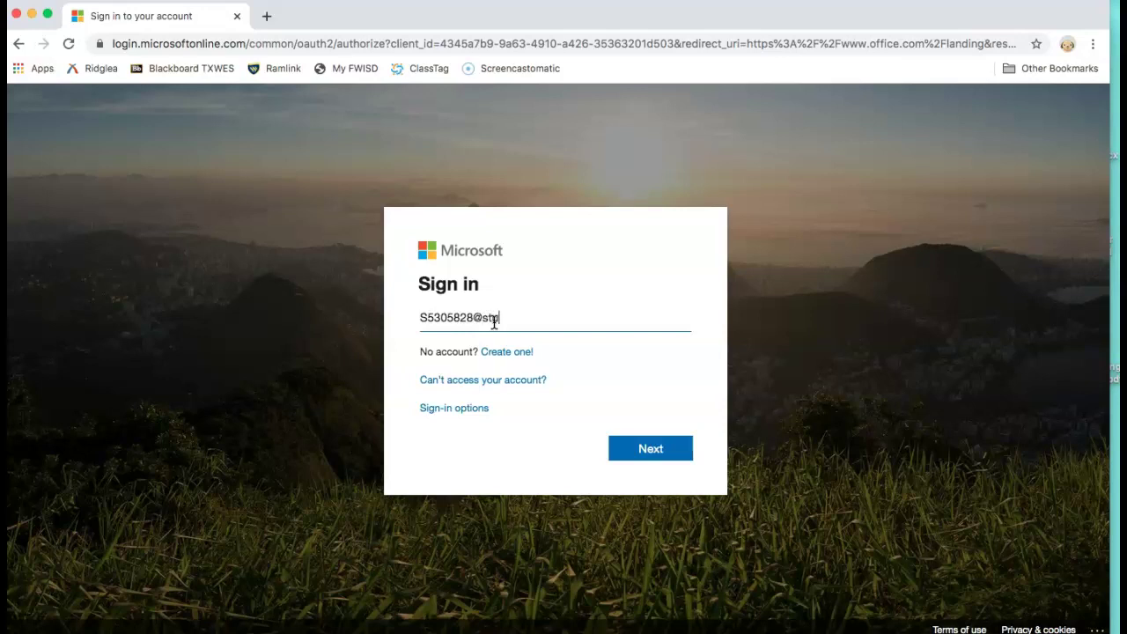
click(420, 316)
drag(434, 317, 474, 321)
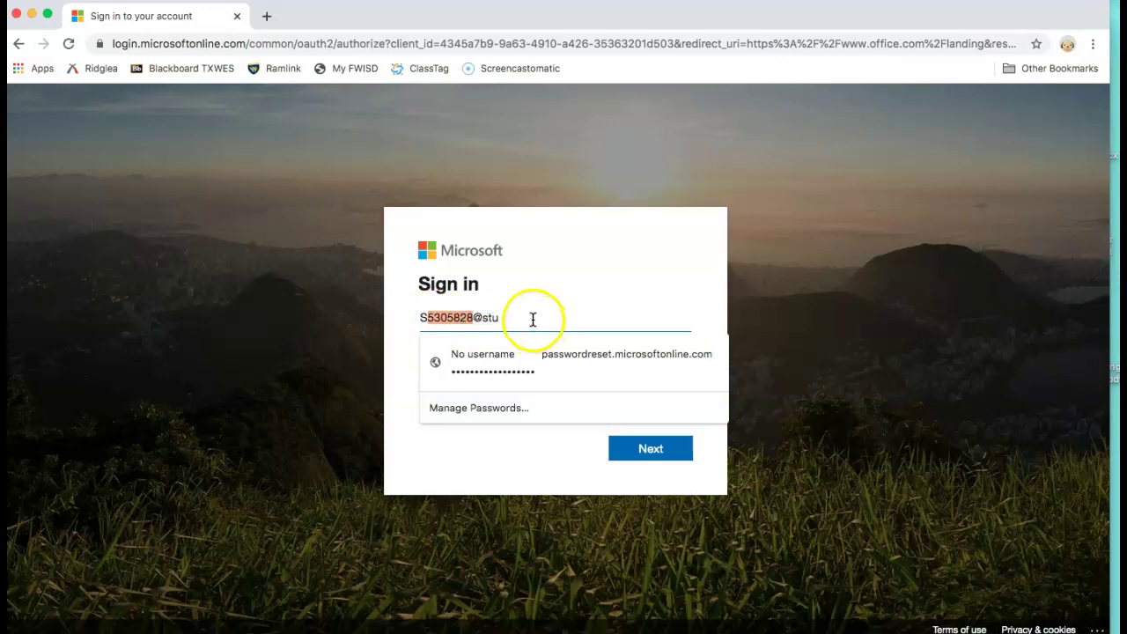
click(496, 321)
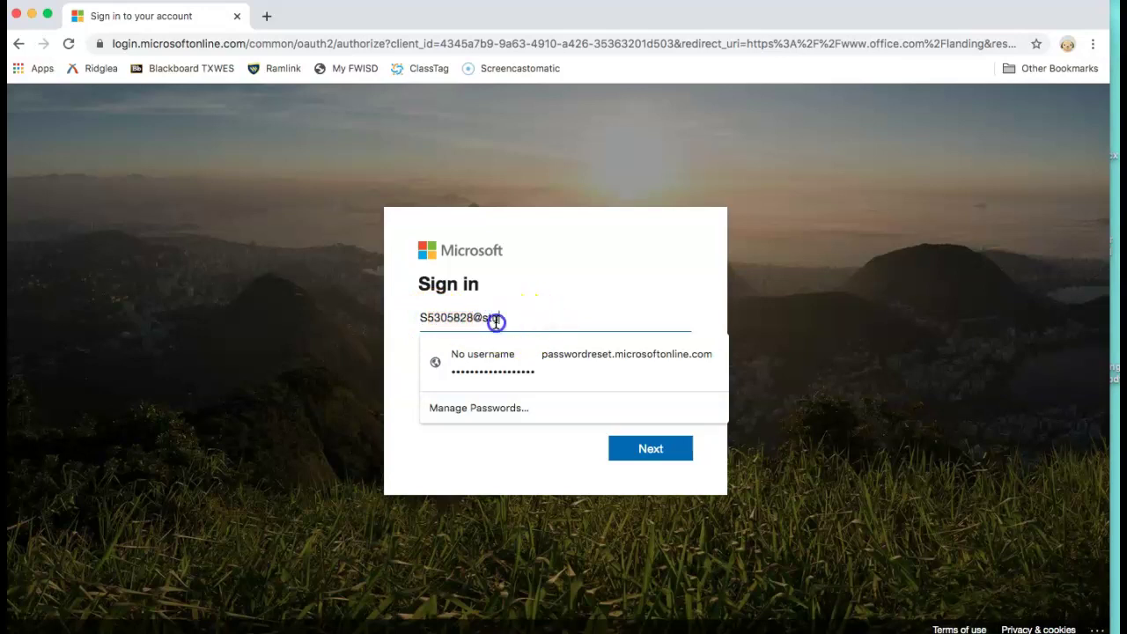
click(602, 352)
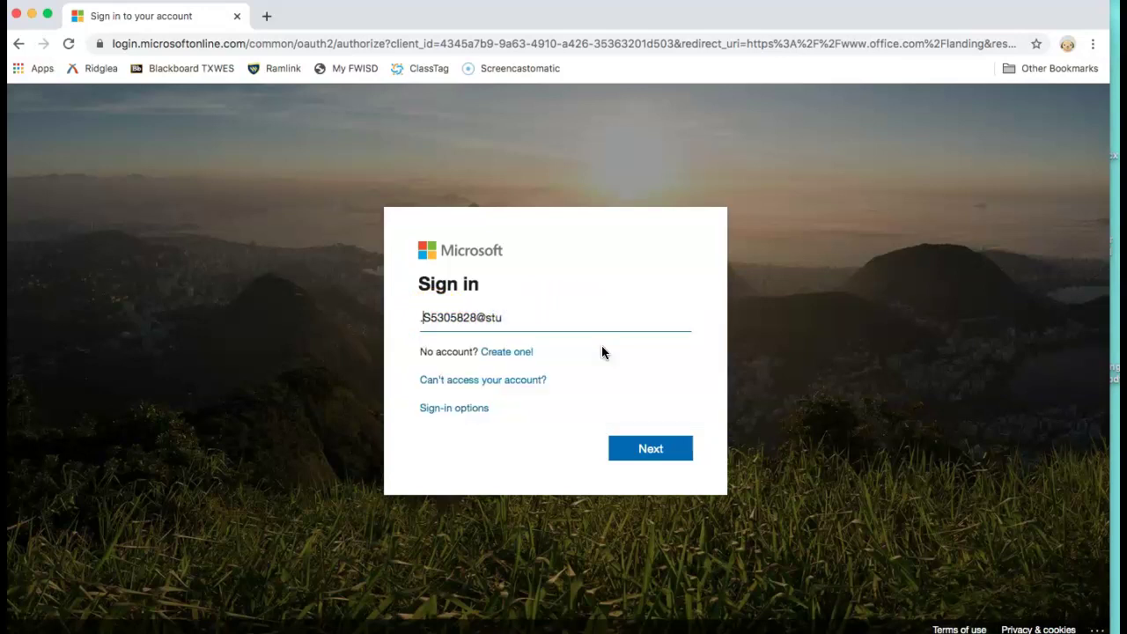
key(Delete)
text(.)
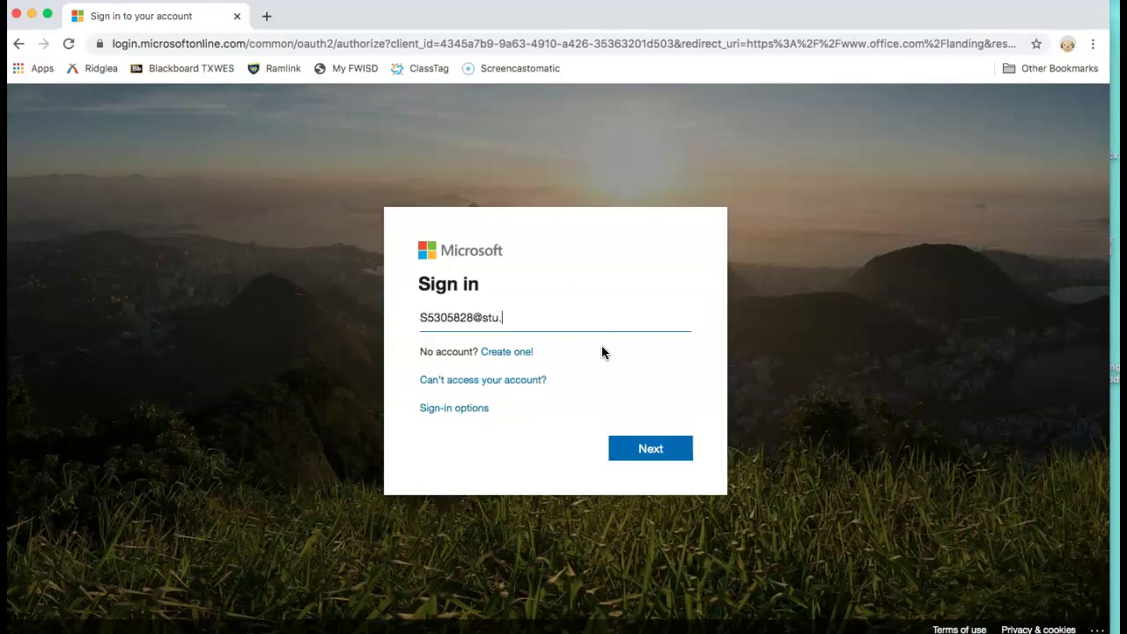
text(fwisd.org)
Submit the e-mail and type the account password on the Fort Worth ISD page
click(647, 451)
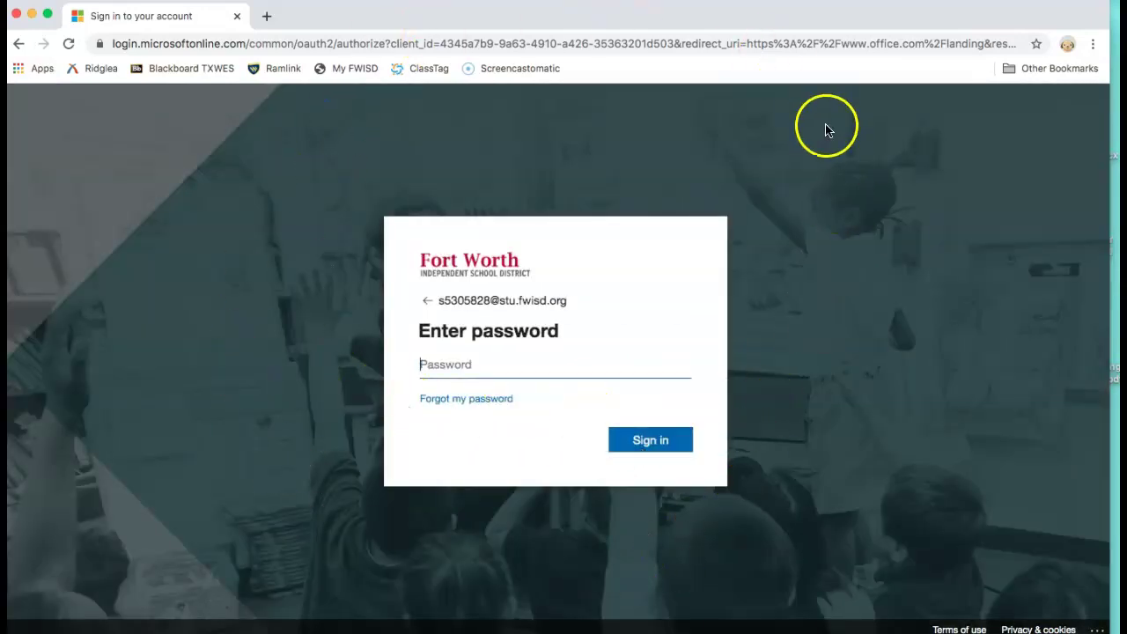
click(466, 365)
text(•)
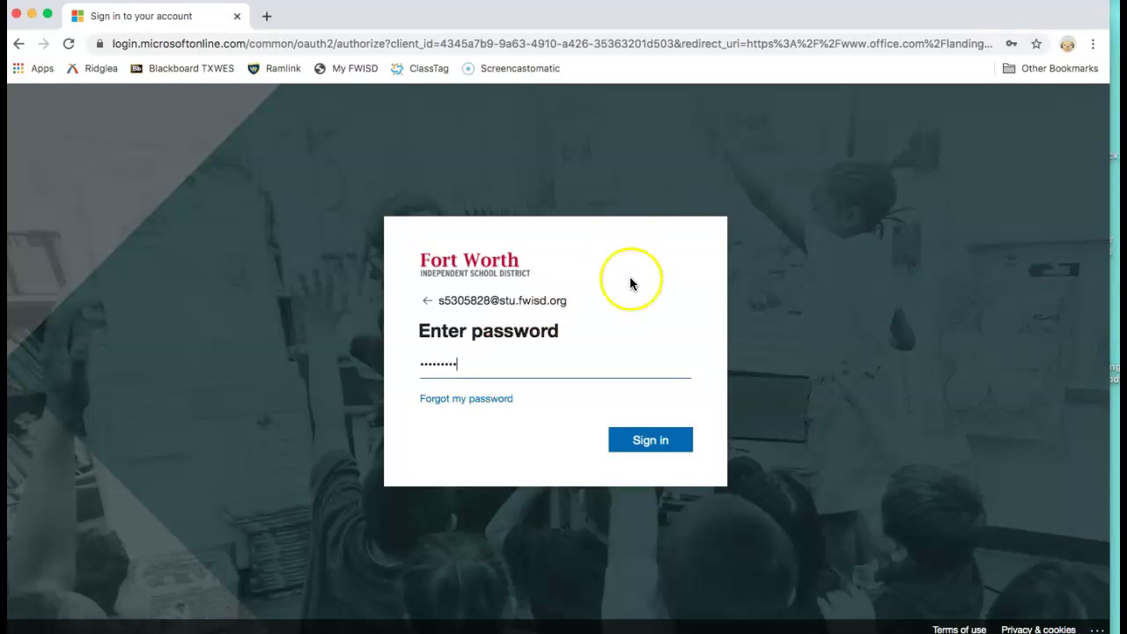
Submit the password and dismiss the rainbow themes promotion with 'Got it!'
click(650, 448)
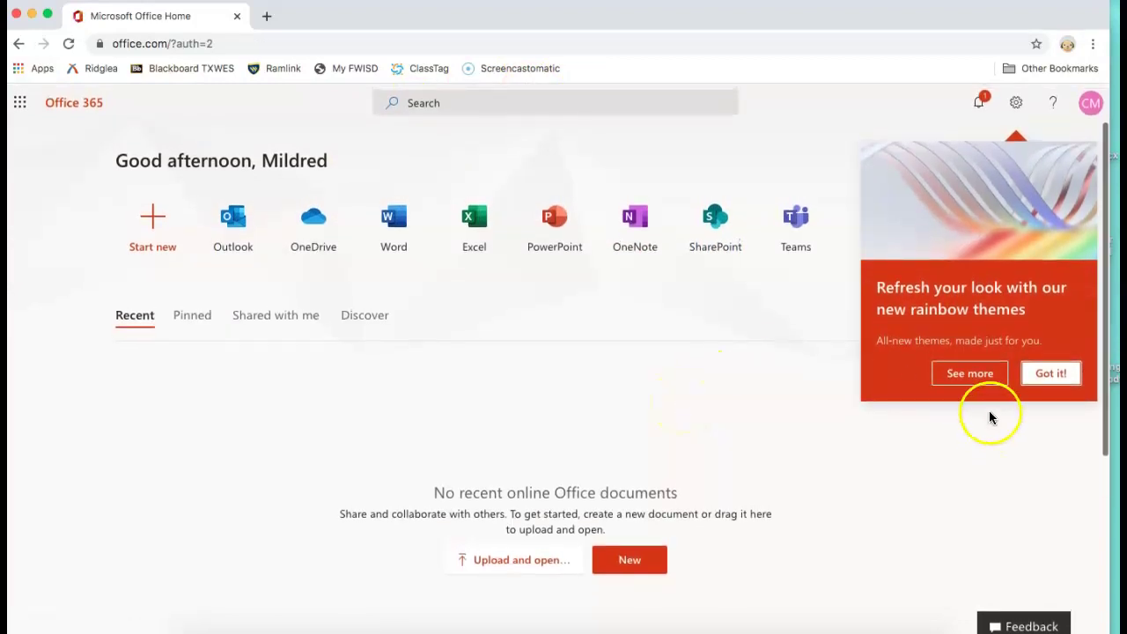
click(1044, 369)
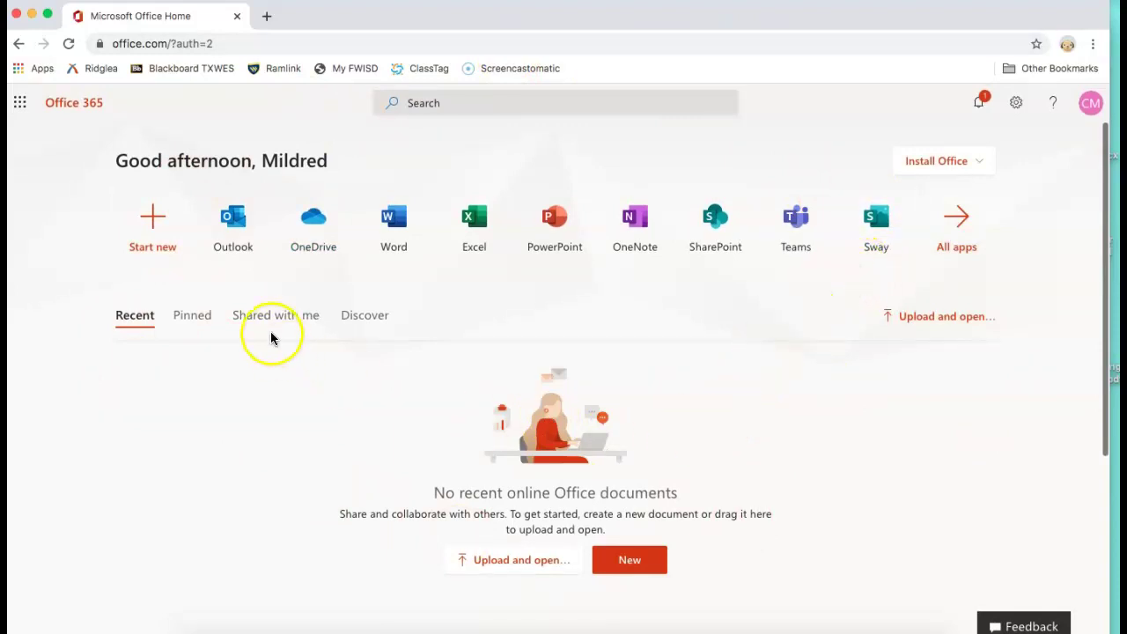
Load fwisd.org in a new tab, go to Students > For Students, and open the FWISD.ORG/MYFWISD link
click(267, 17)
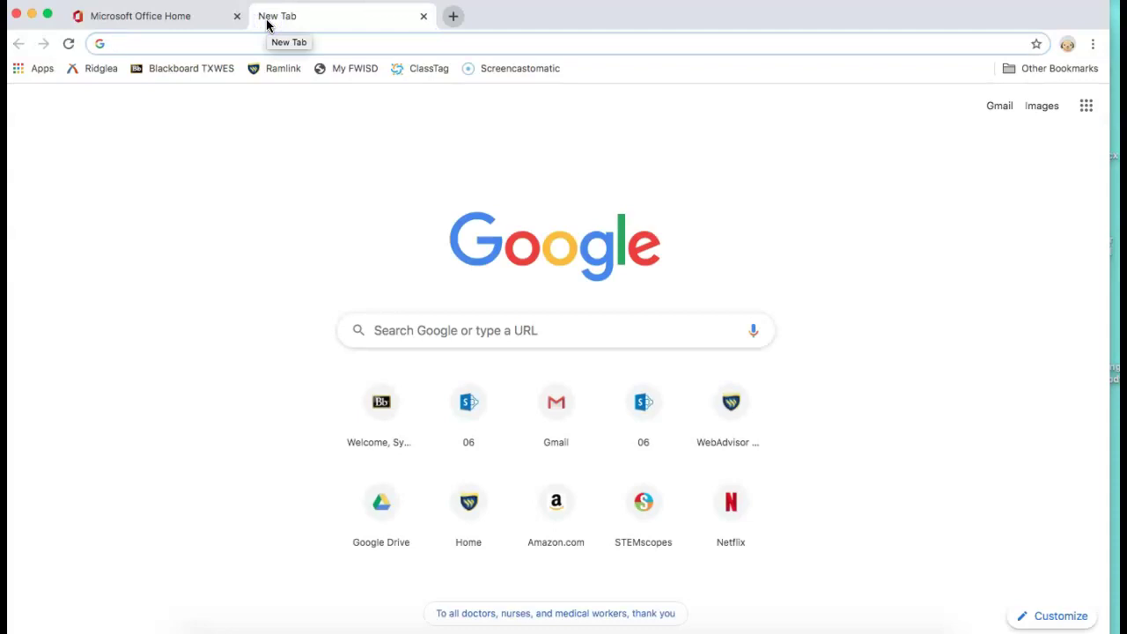
text(fwisd.org)
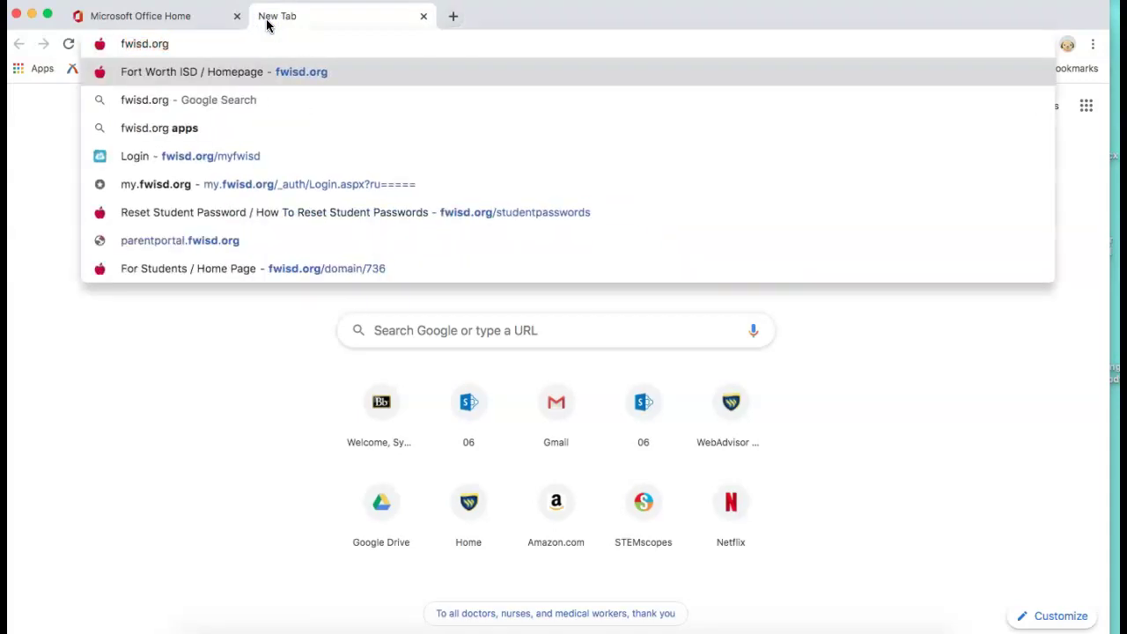
key(Return)
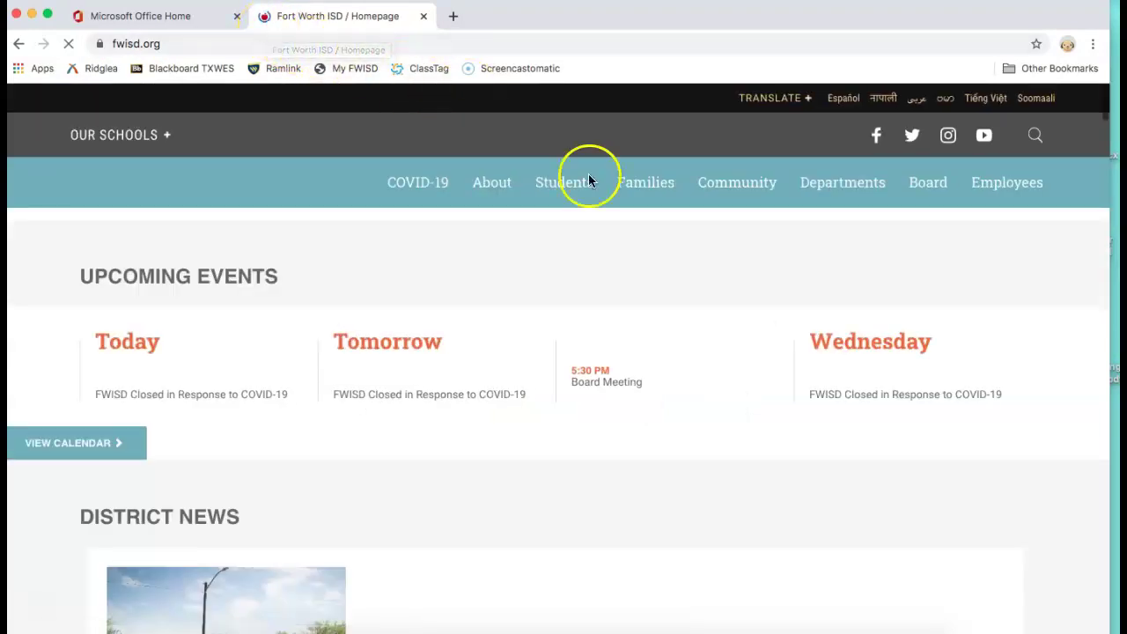
mouse_move(570, 182)
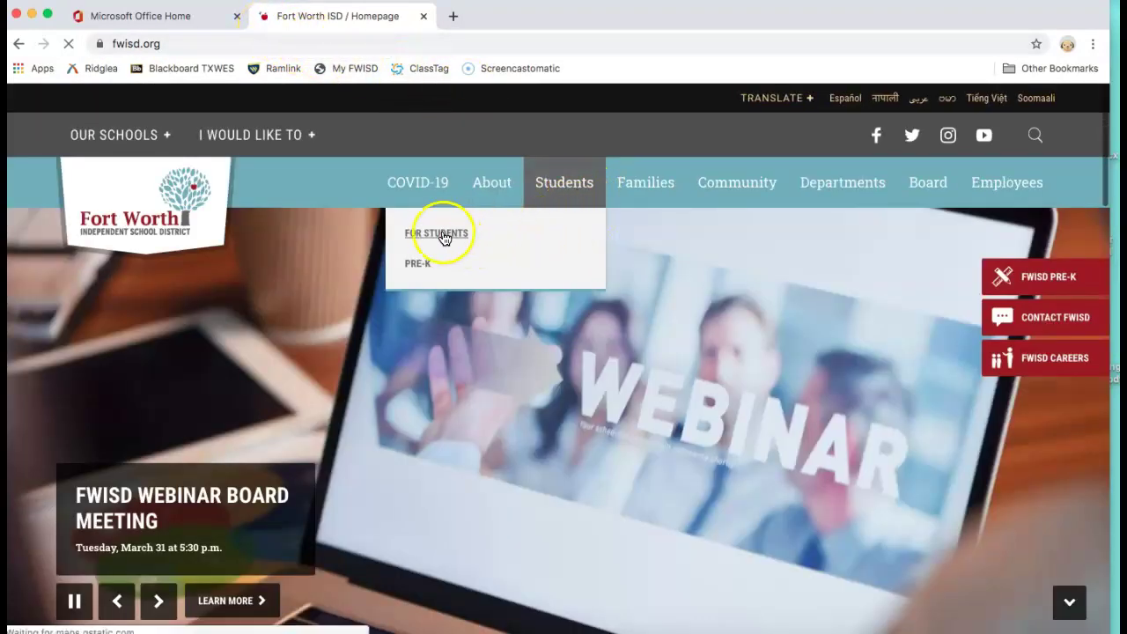
click(444, 236)
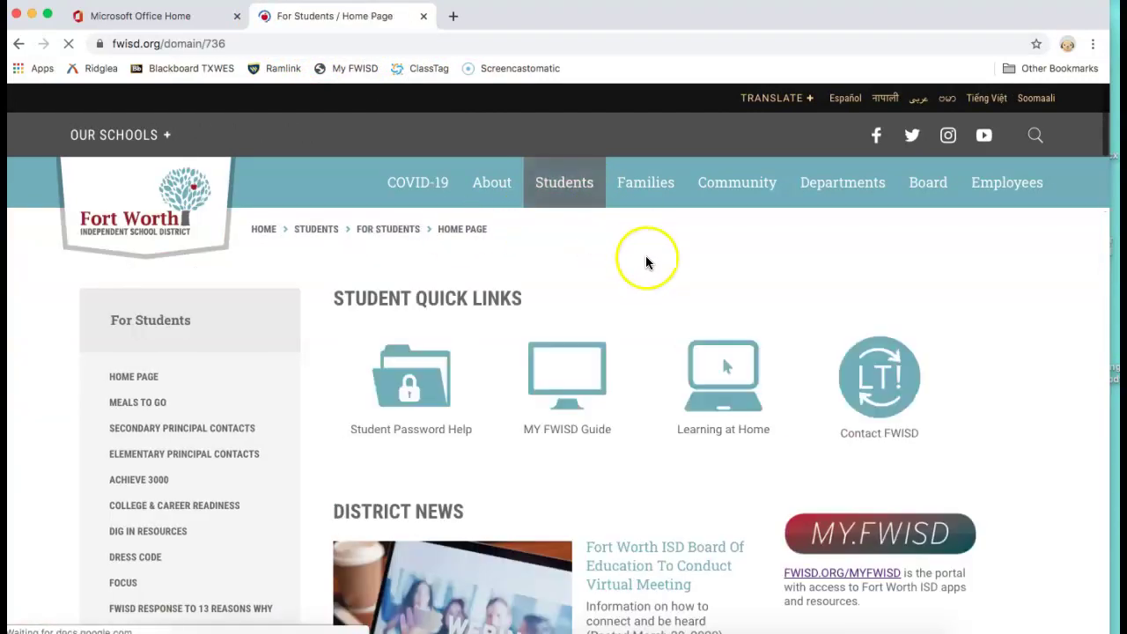
scroll(647, 308, down, 3)
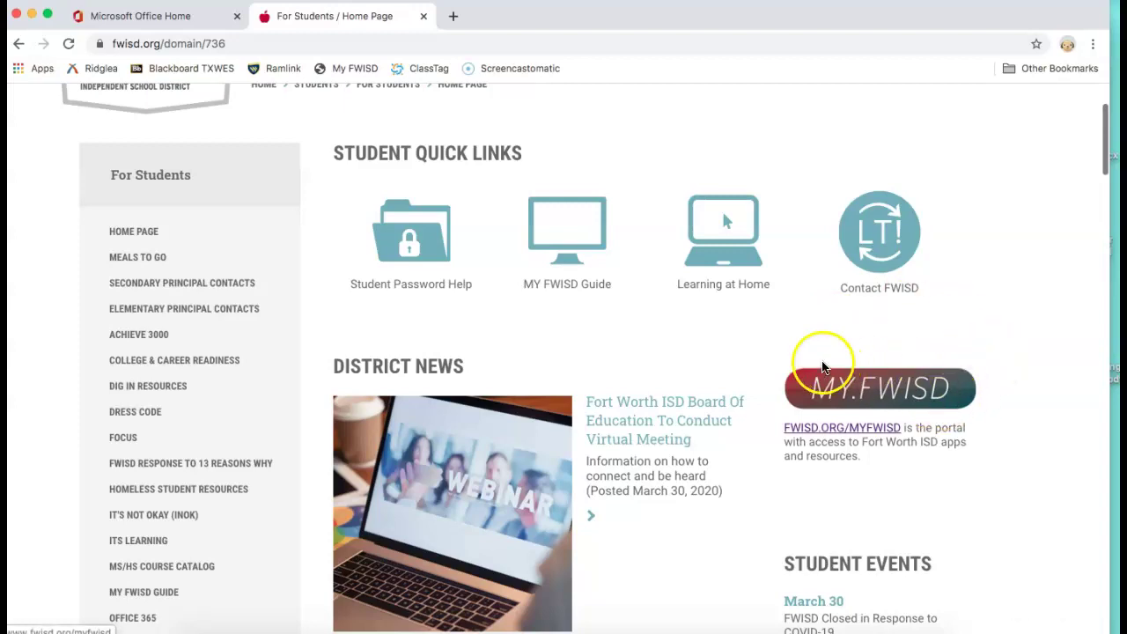
click(816, 428)
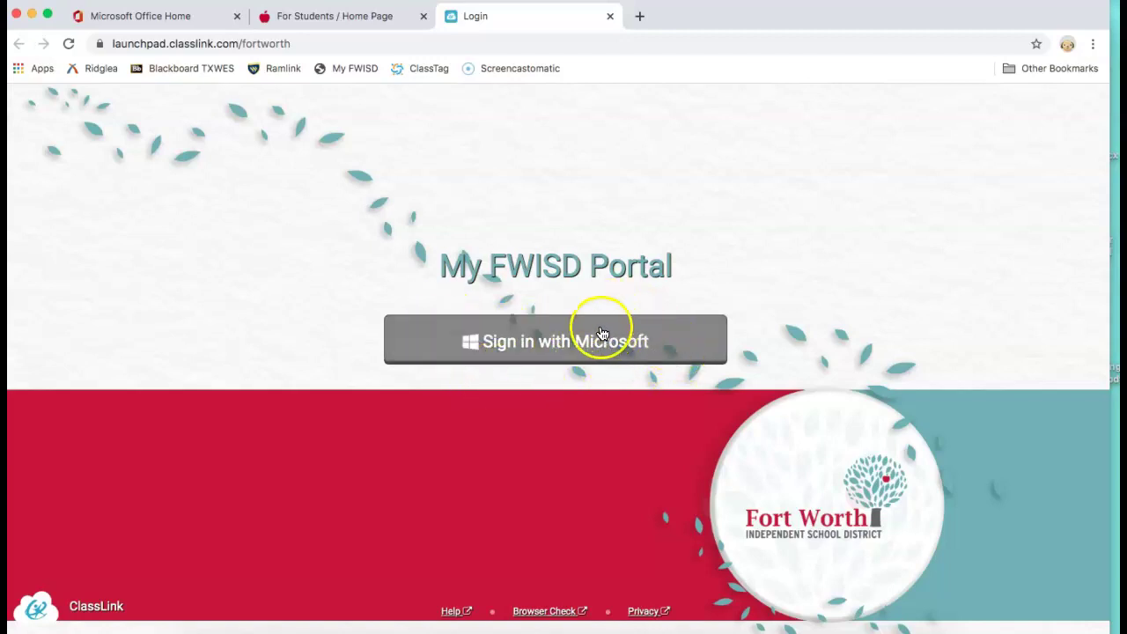
Sign in to ClassLink with Microsoft and launch Google Classroom from LaunchPad
click(561, 355)
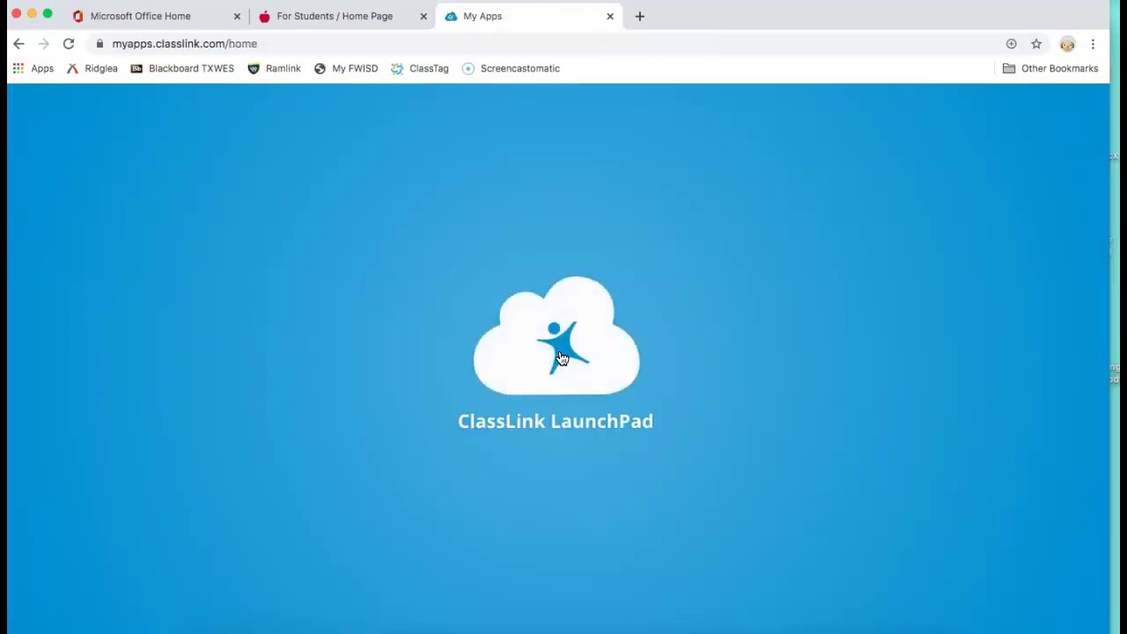
click(593, 498)
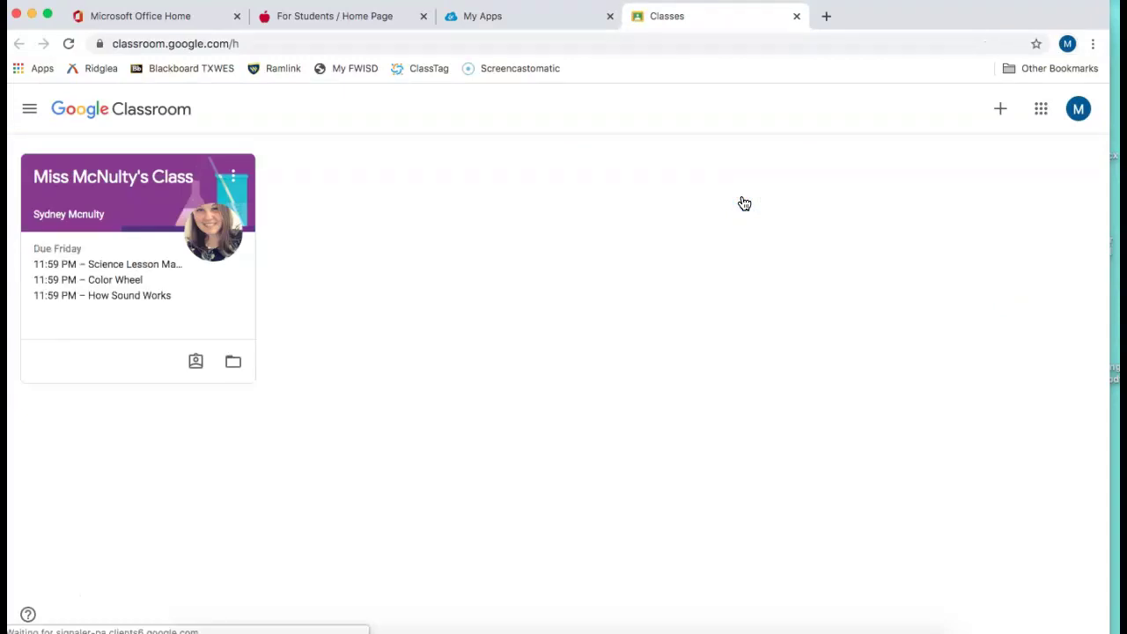
Join Ms. Leonard's Math class using the teacher's class code and scroll through its stream
click(765, 161)
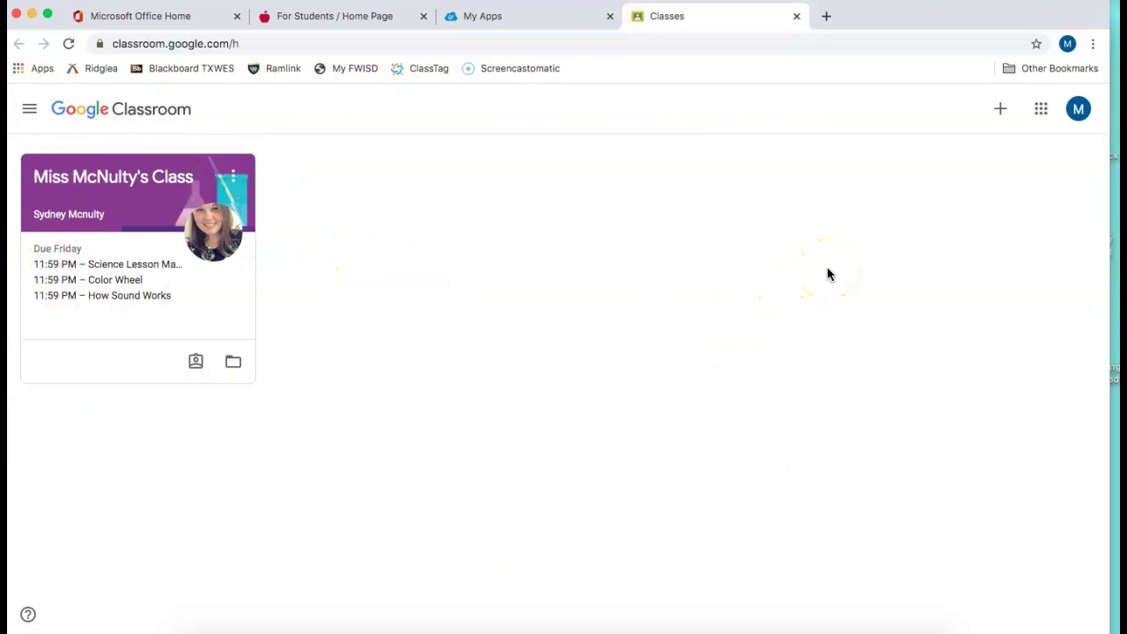
click(1000, 113)
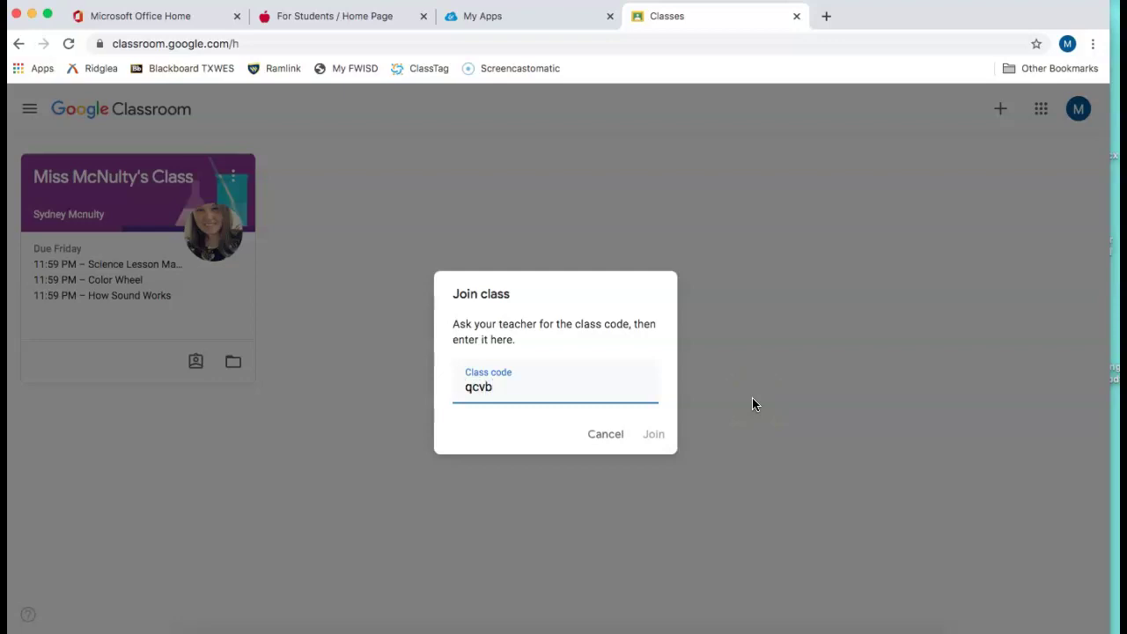
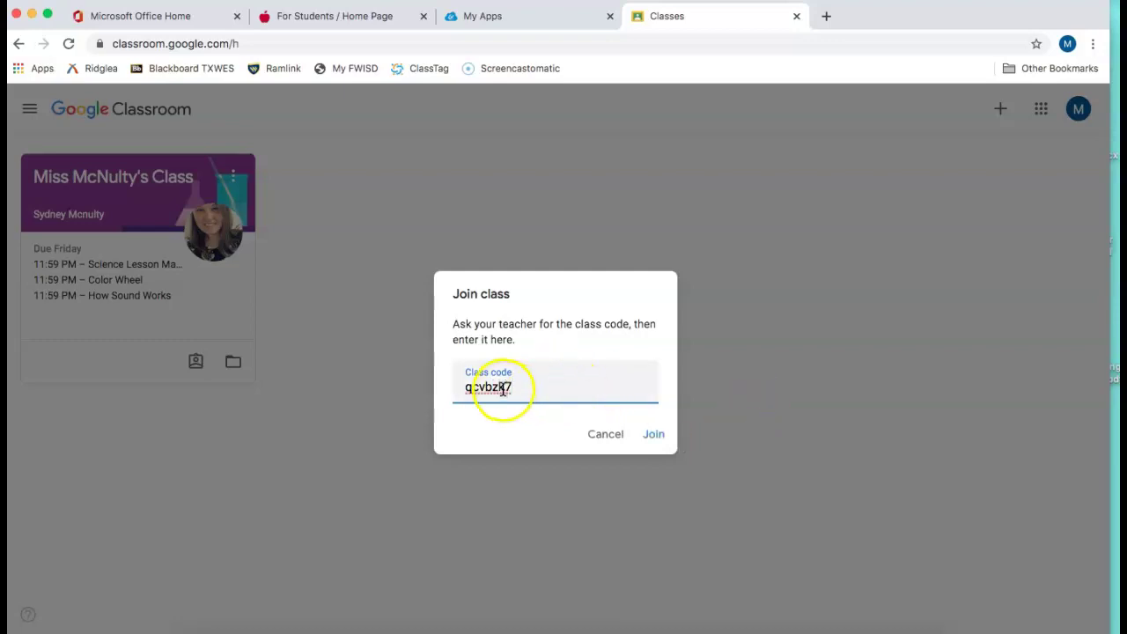
click(647, 435)
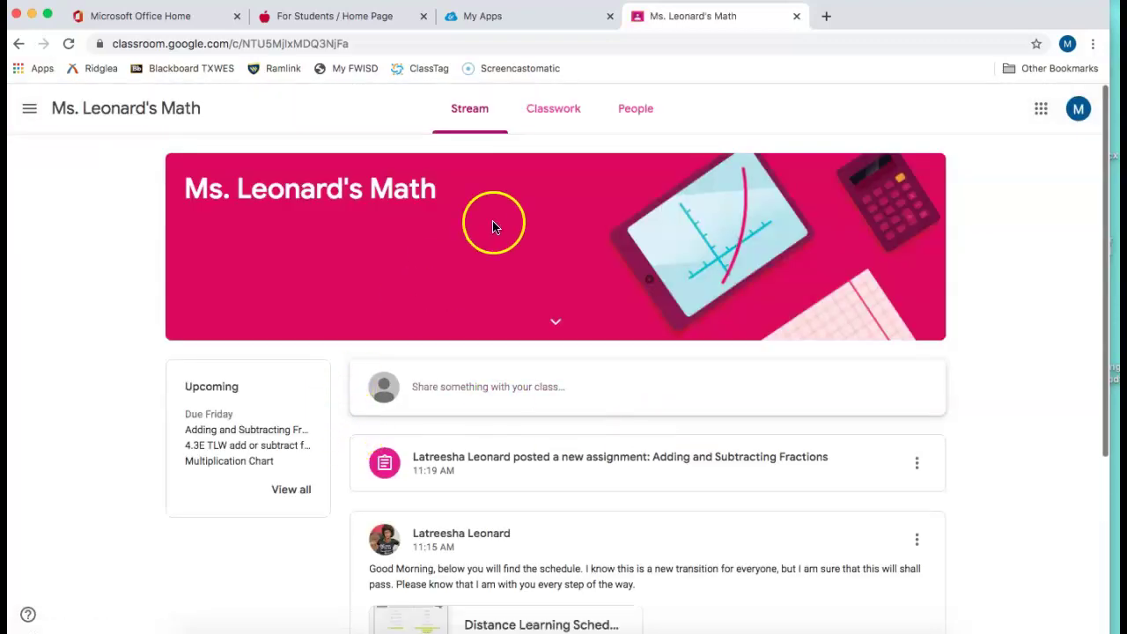
scroll(539, 185, down, 2)
scroll(539, 185, up, 2)
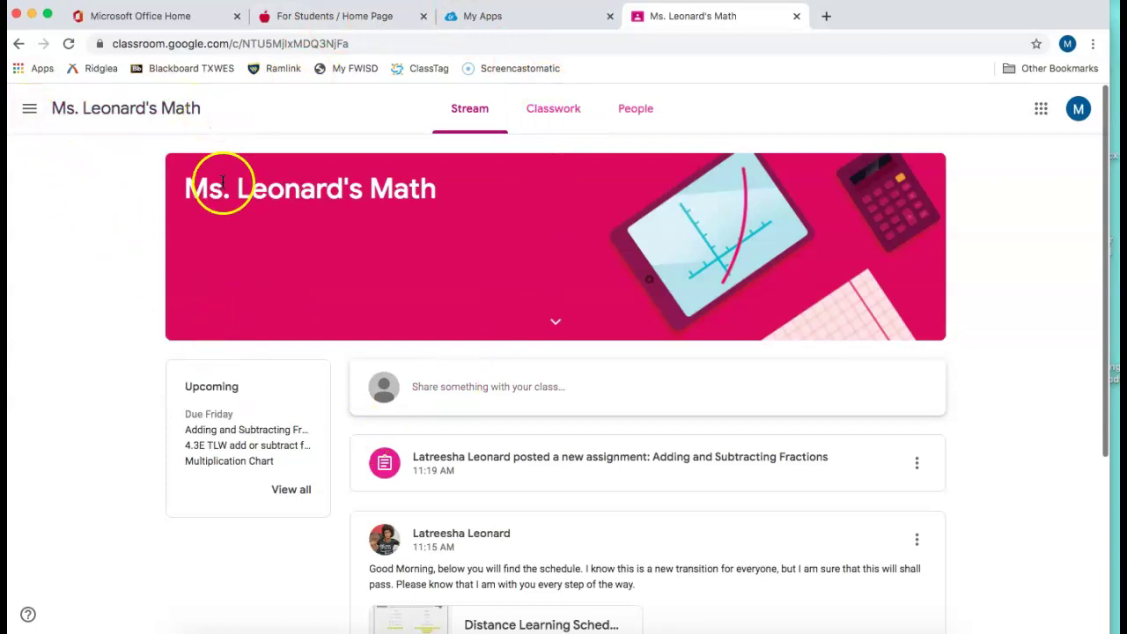
Return to Classes, join Mrs. Cryer's Literacy Class by class code, and review its stream
click(29, 110)
click(88, 117)
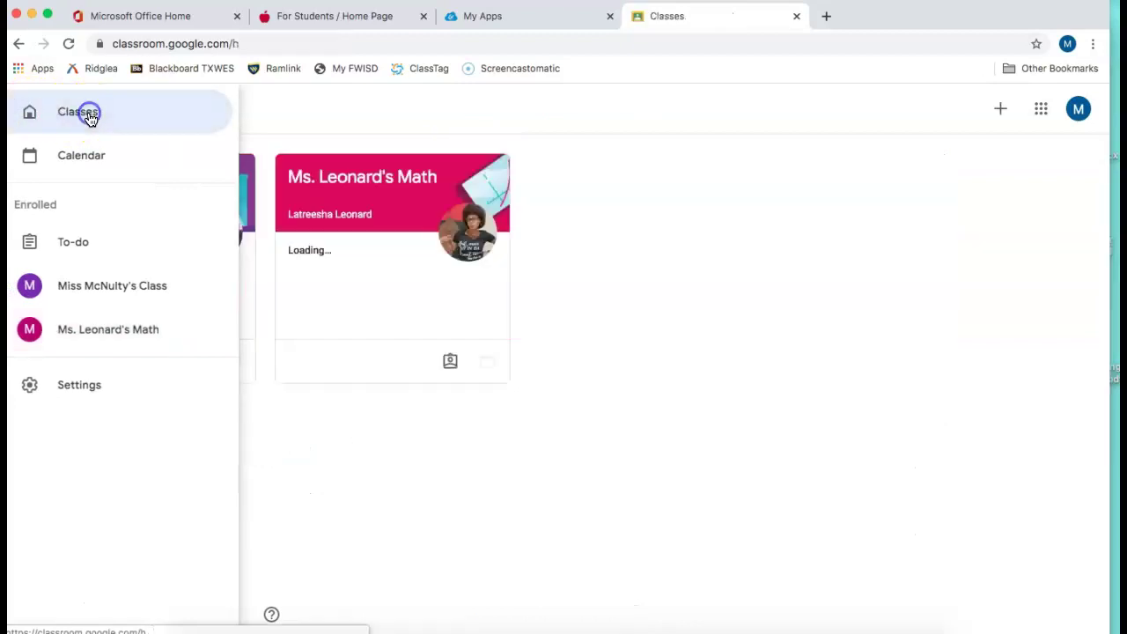
click(1002, 114)
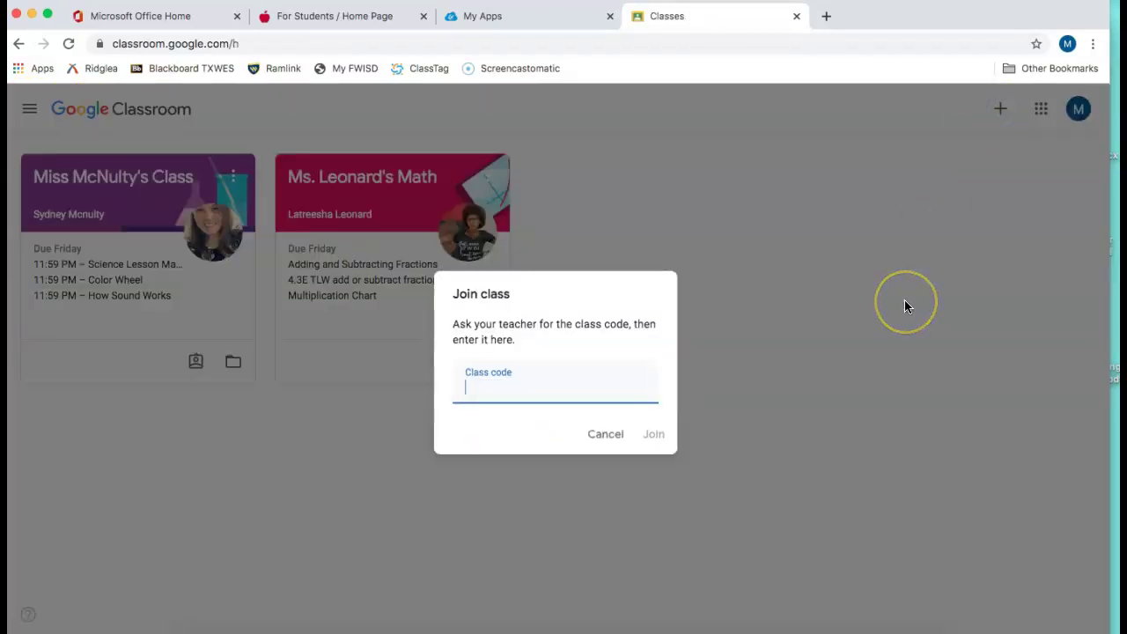
key(Return)
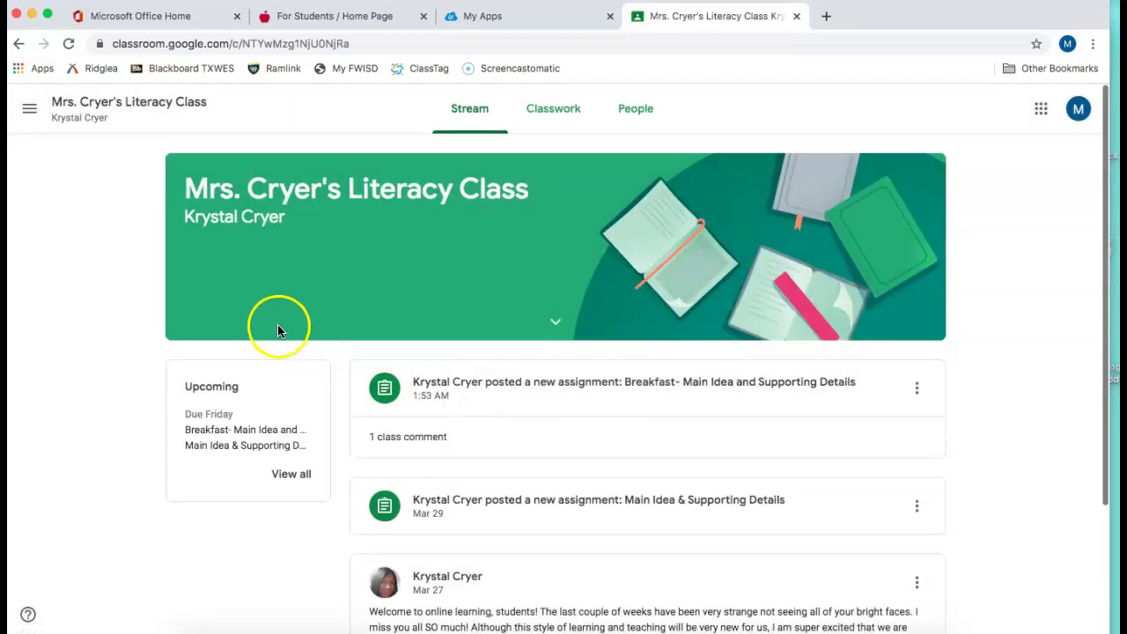
scroll(403, 456, down, 3)
scroll(403, 457, up, 3)
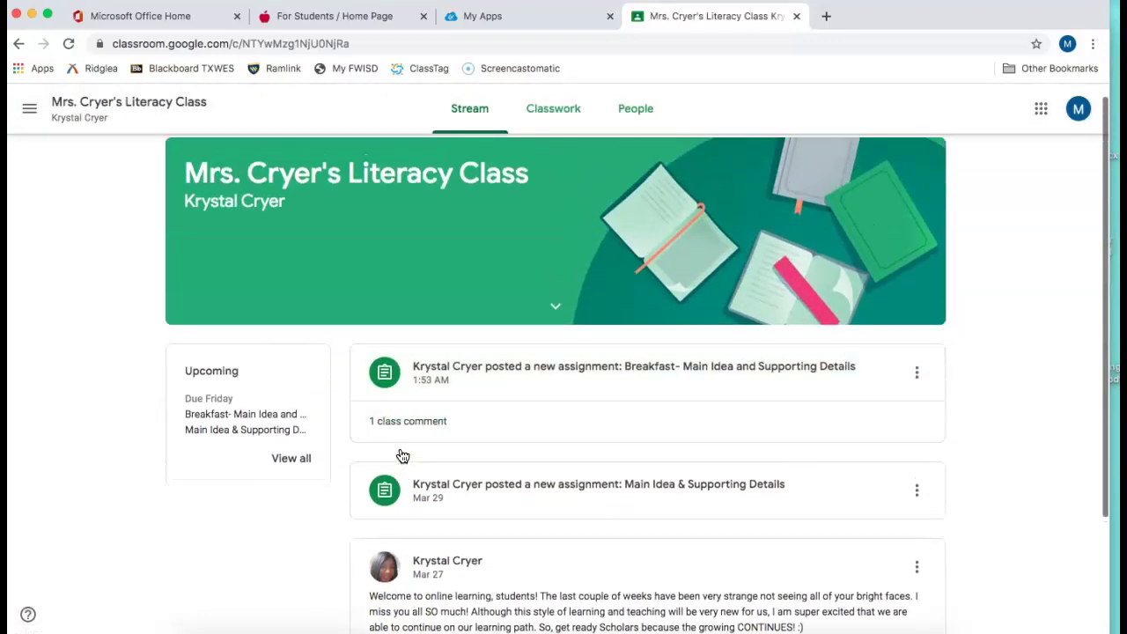
click(30, 111)
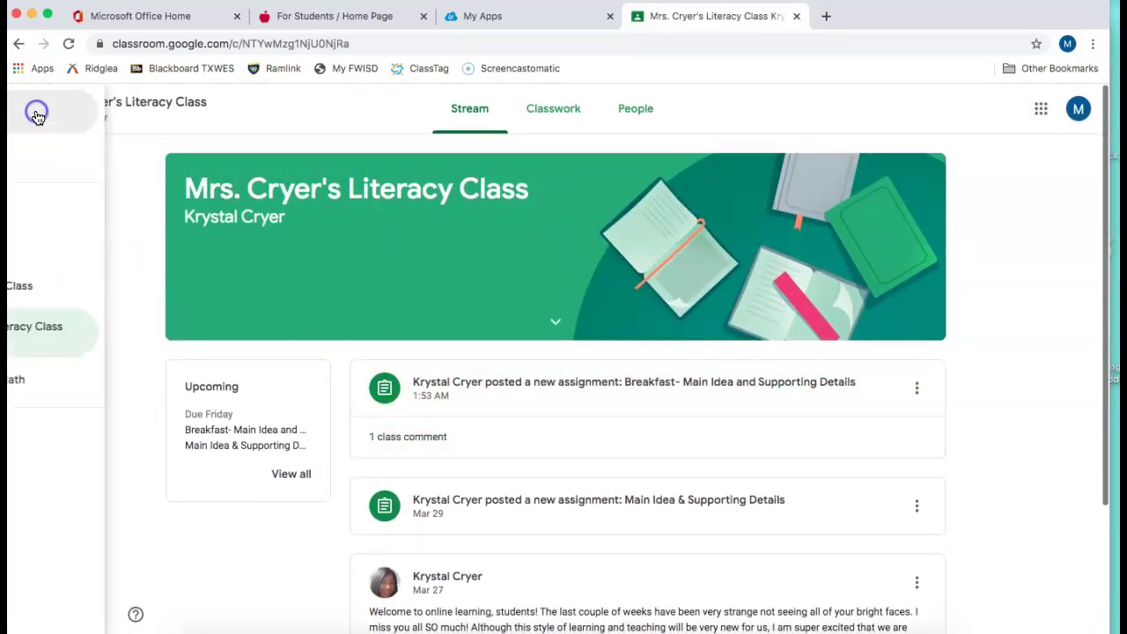
Show all three class cards, then switch to another Chrome window and maximise it
click(49, 121)
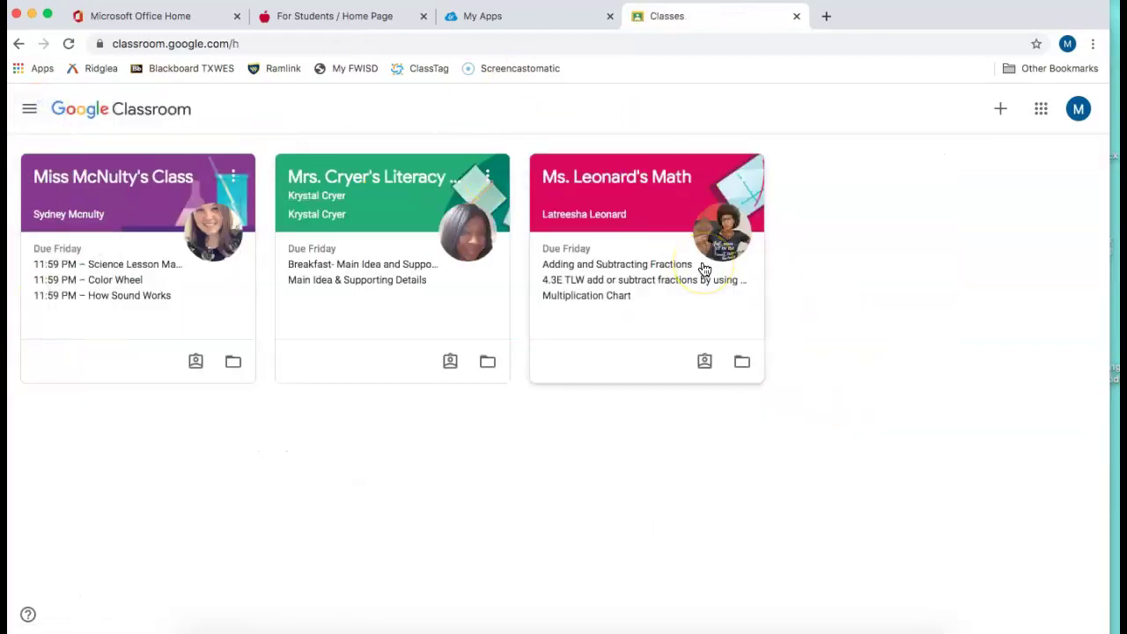
click(53, 607)
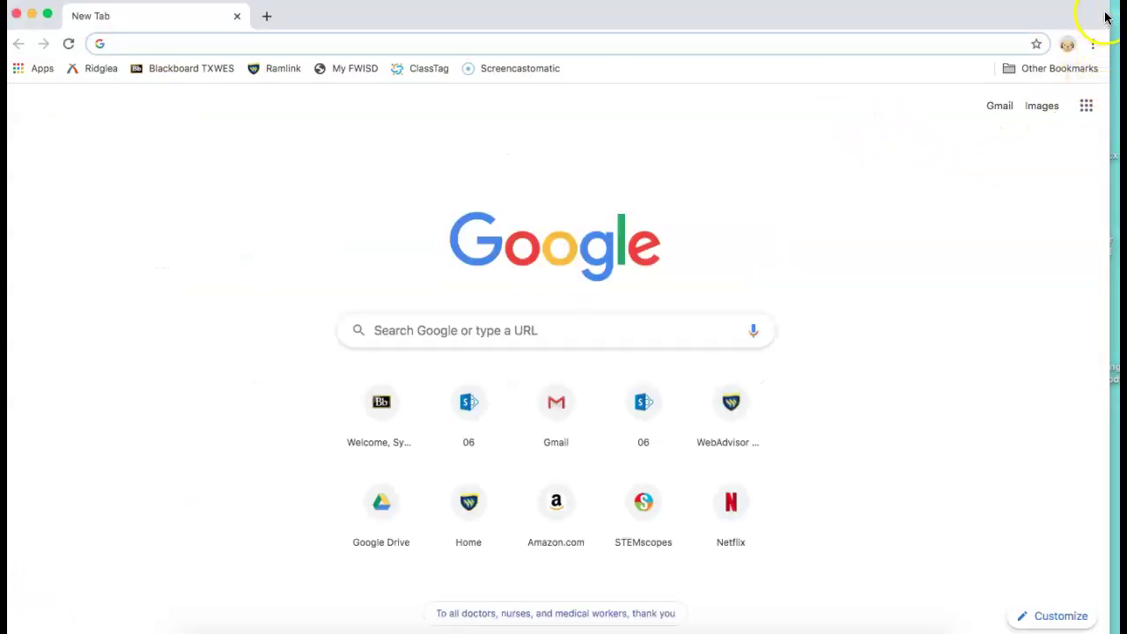
drag(1109, 19, 1121, 19)
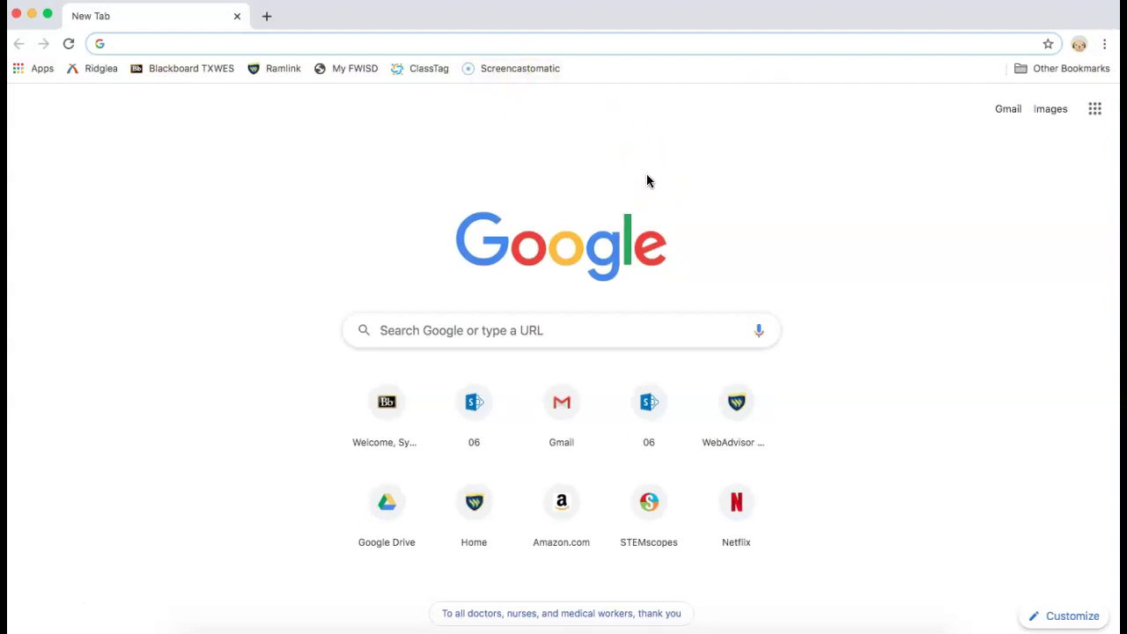
Load fwisd.org, go to Students > For Students, and open the My FWISD Portal login
text(fwisd.)
text(org)
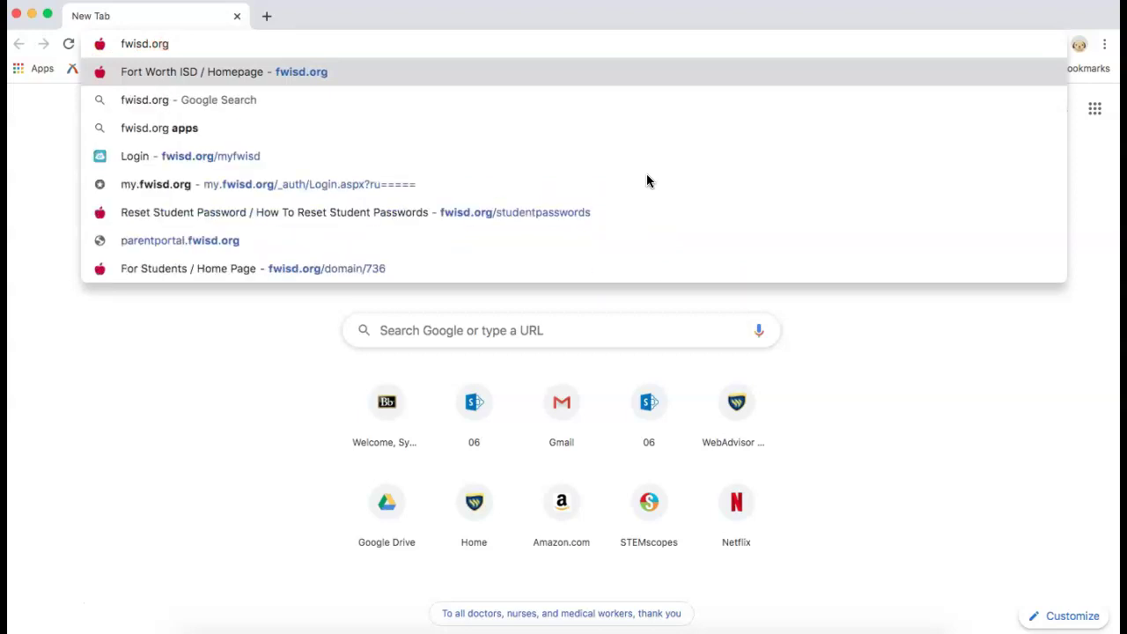
key(Return)
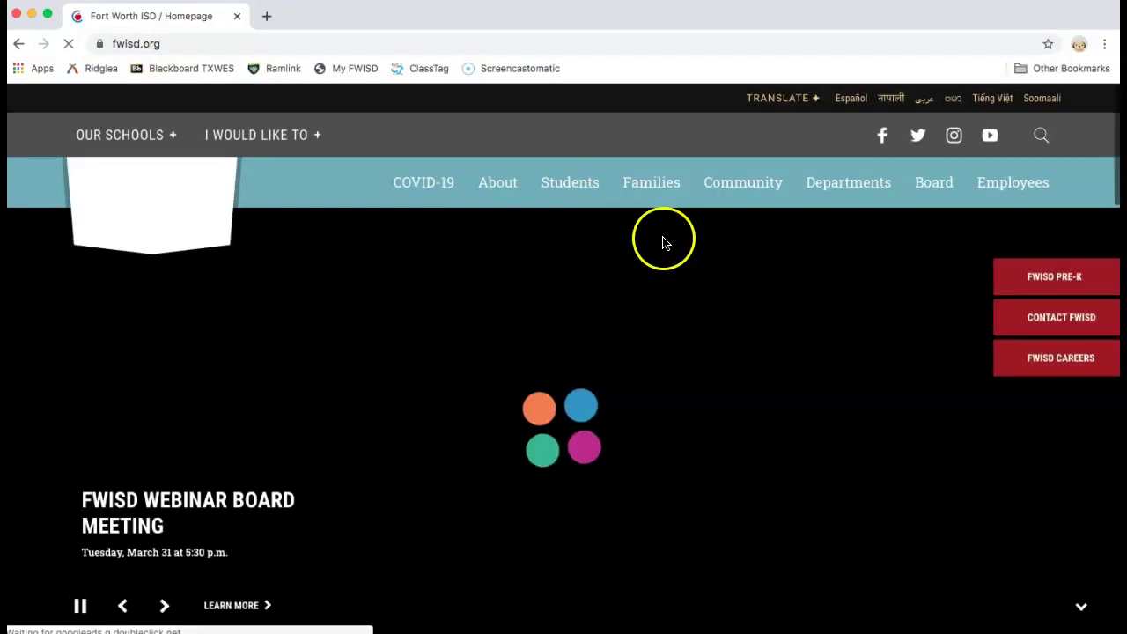
mouse_move(558, 194)
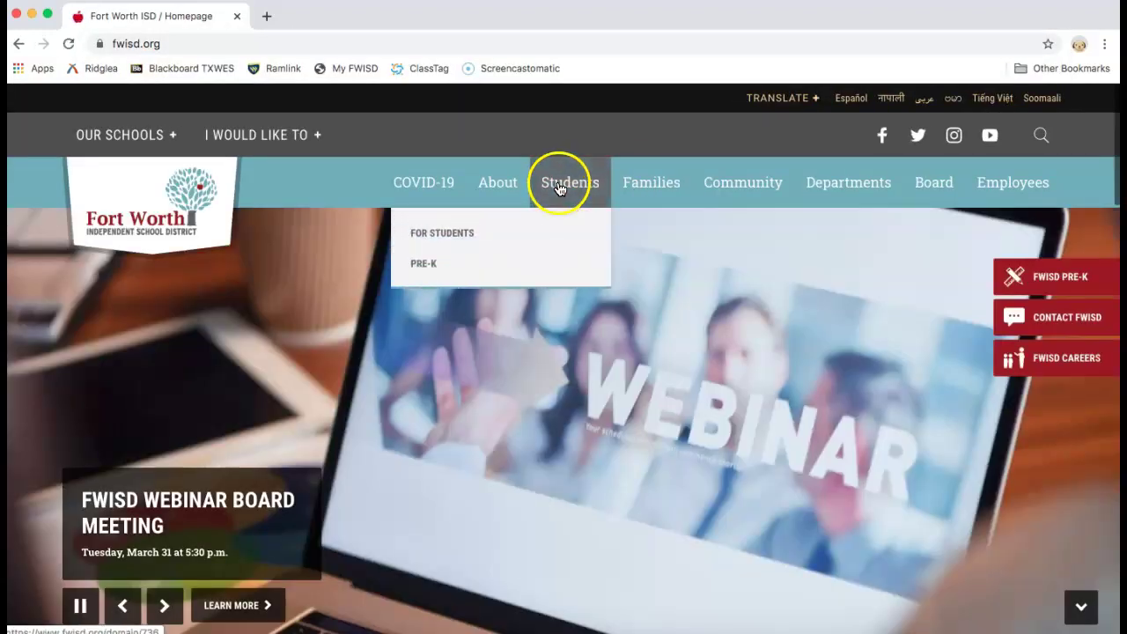
click(465, 235)
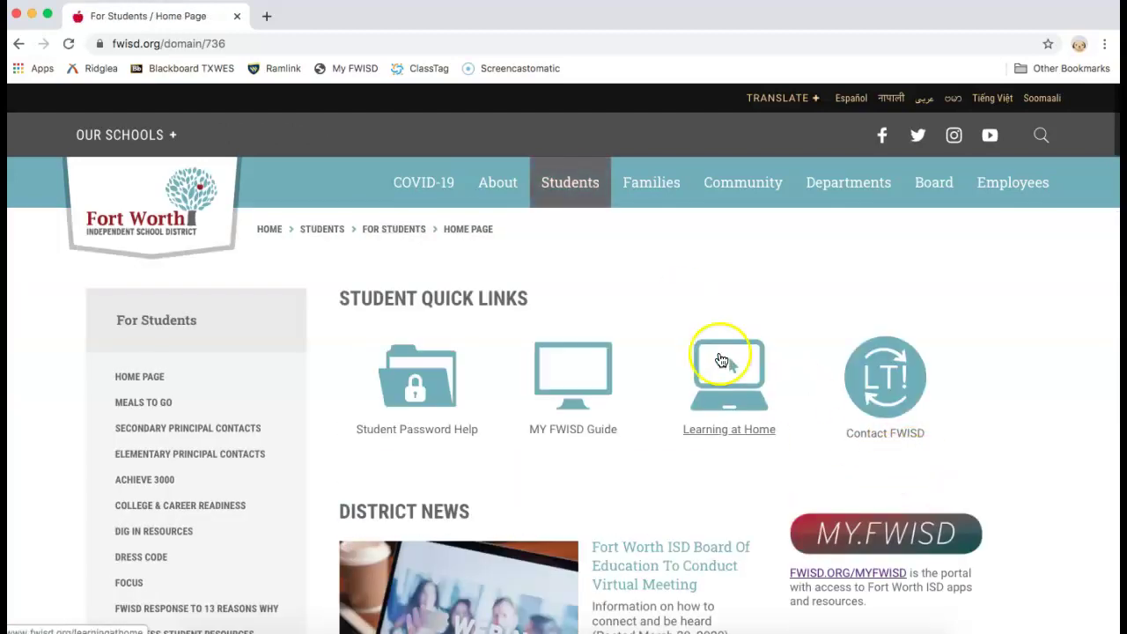
scroll(920, 533, down, 2)
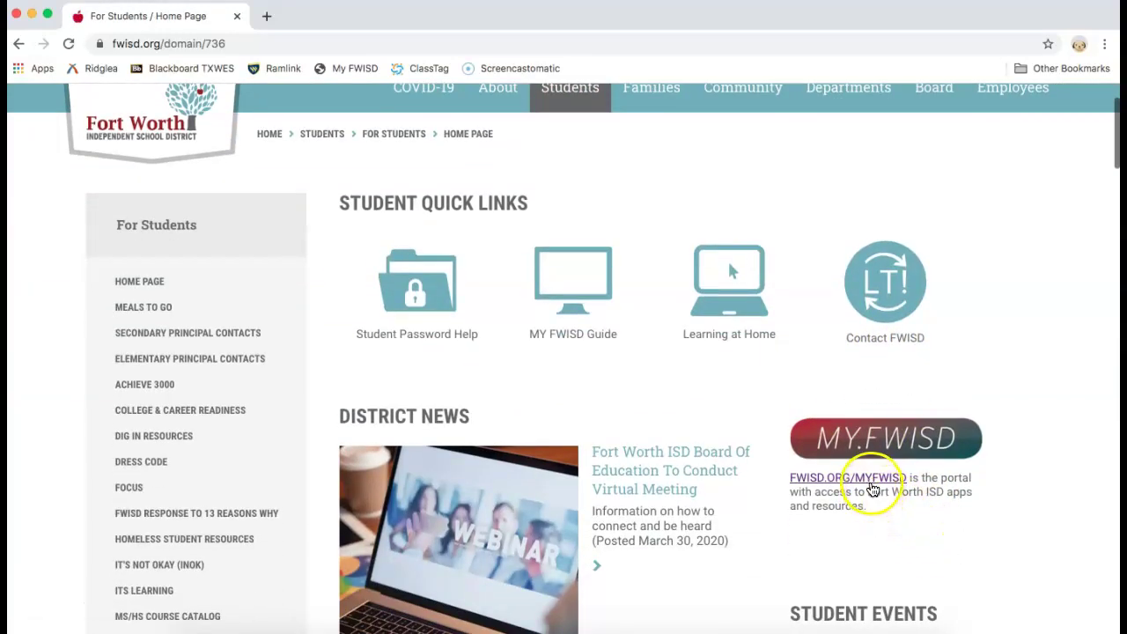
click(872, 487)
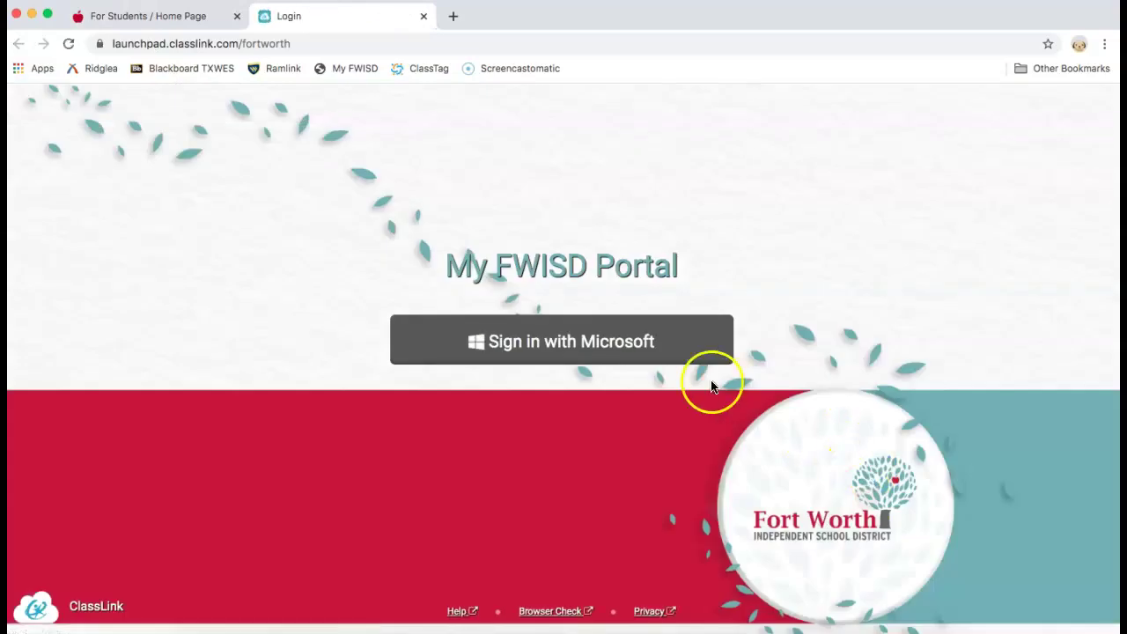
Sign in with Microsoft, choose the student's school account, and type its password
click(647, 346)
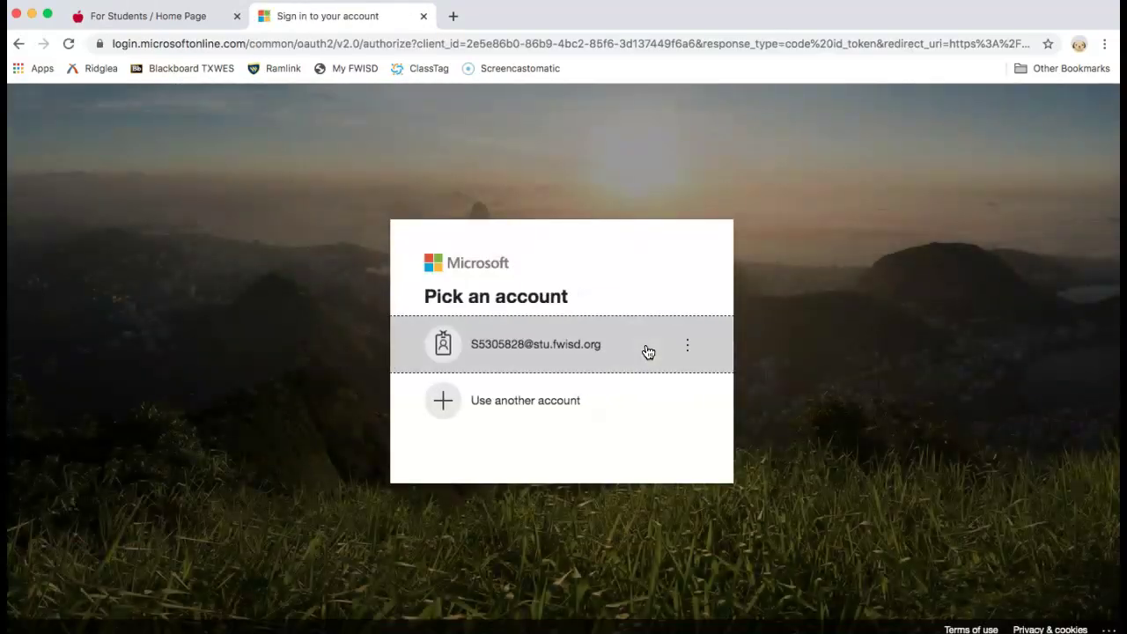
click(532, 363)
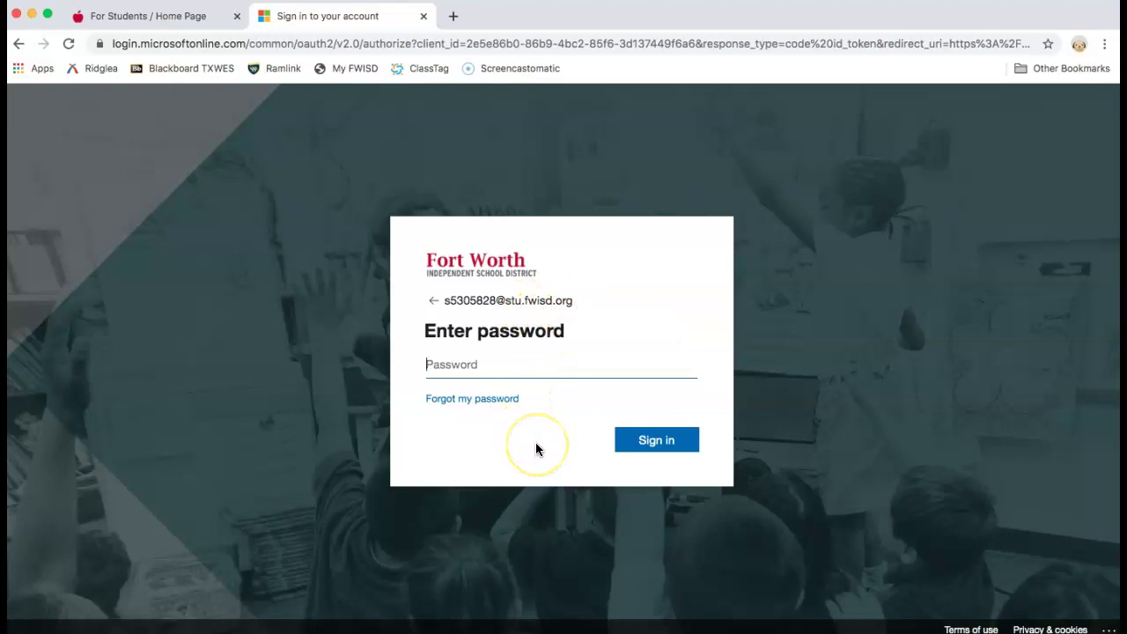
text(****)
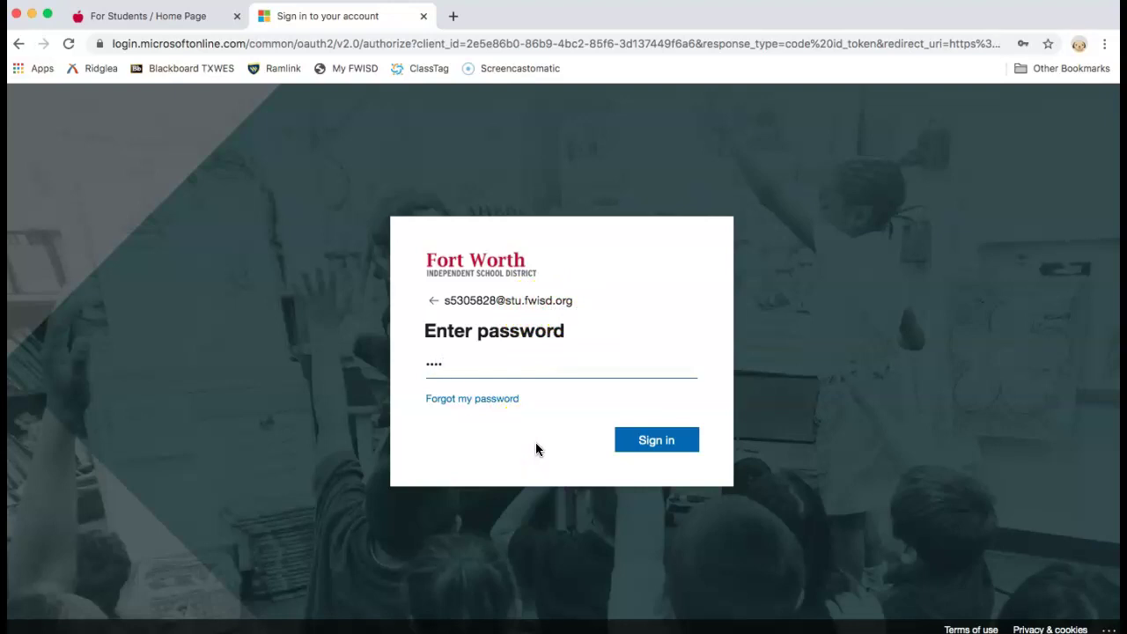
text(*****)
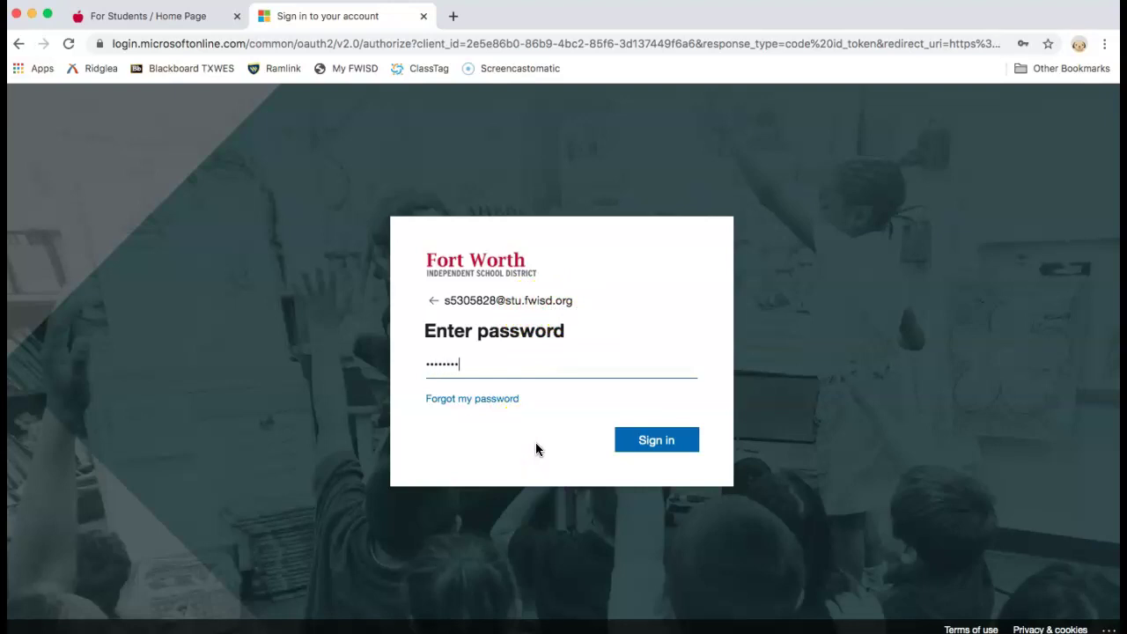